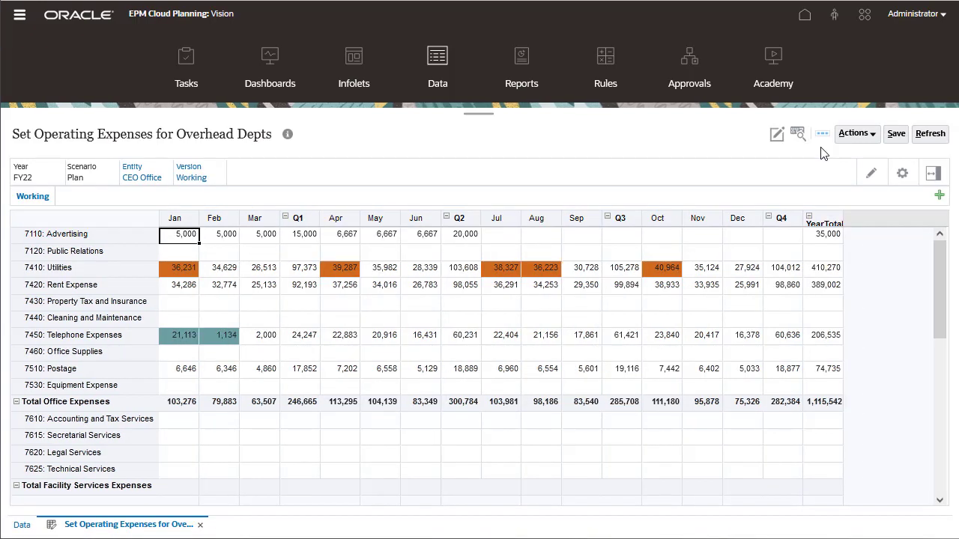
{"action": "left_click", "coordinate": [874, 137]}
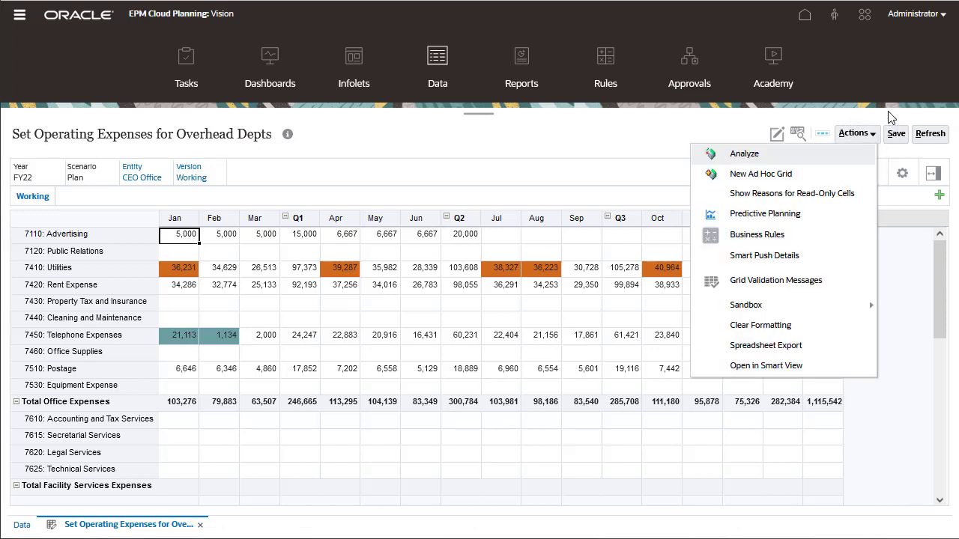
{"action": "left_click", "coordinate": [887, 111]}
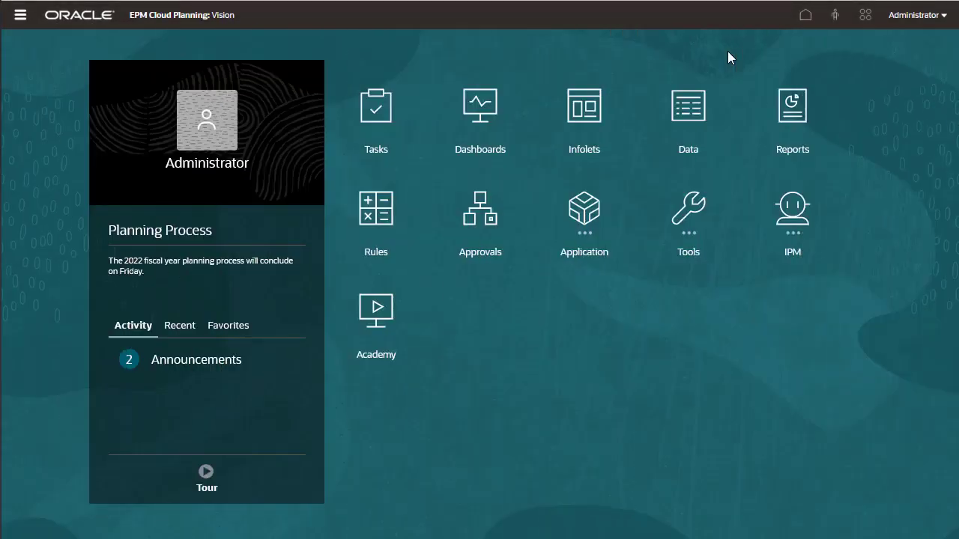
Search the data entry forms for Operating Expenses and open Set Operating Expenses for Overhead Depts from the Plan folder.
{"action": "left_click", "coordinate": [701, 106]}
{"action": "left_click", "coordinate": [92, 168]}
{"action": "type", "text": "Operating Expenses"}
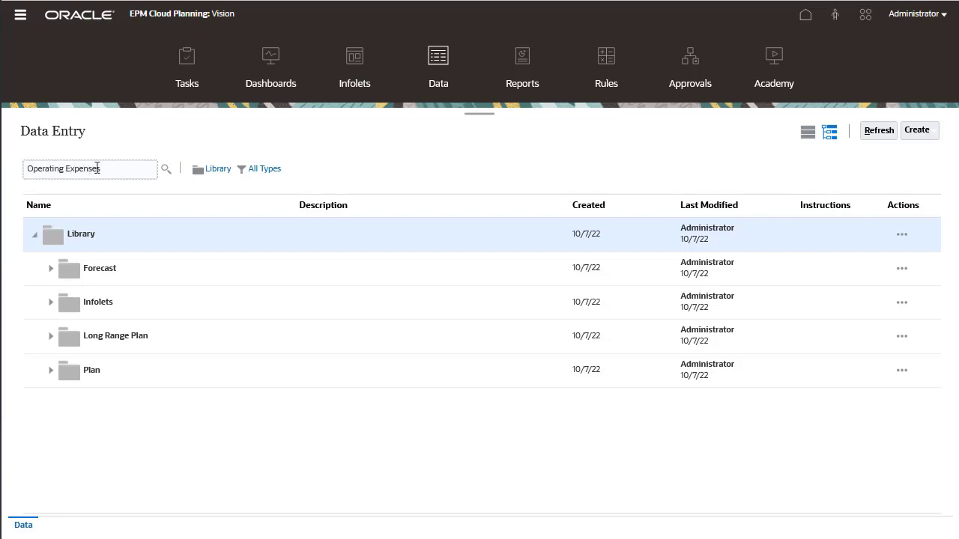
{"action": "key", "text": "Return"}
{"action": "left_click", "coordinate": [51, 370]}
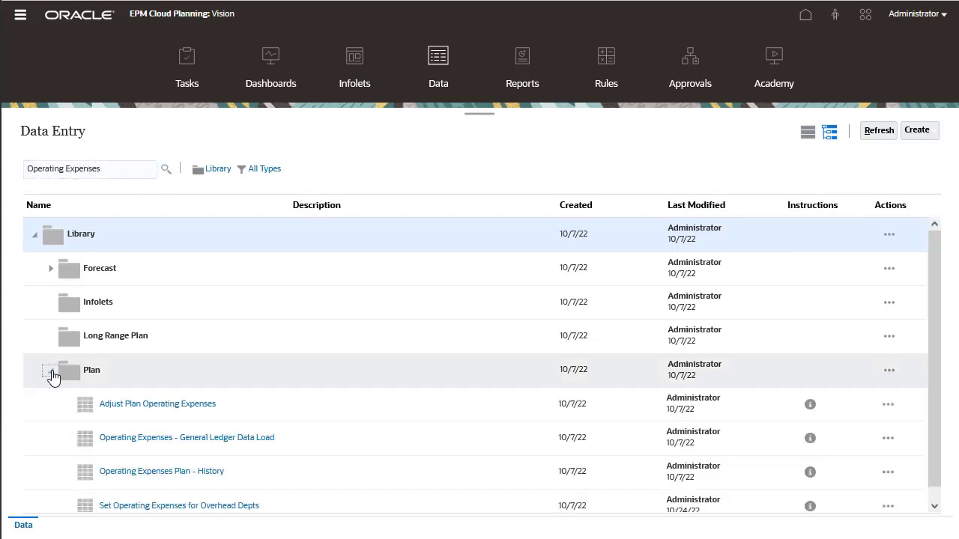
{"action": "left_click", "coordinate": [135, 445]}
Change the form's Entity to CEO Office, found under Finance and Accounting.
{"action": "left_click", "coordinate": [149, 181]}
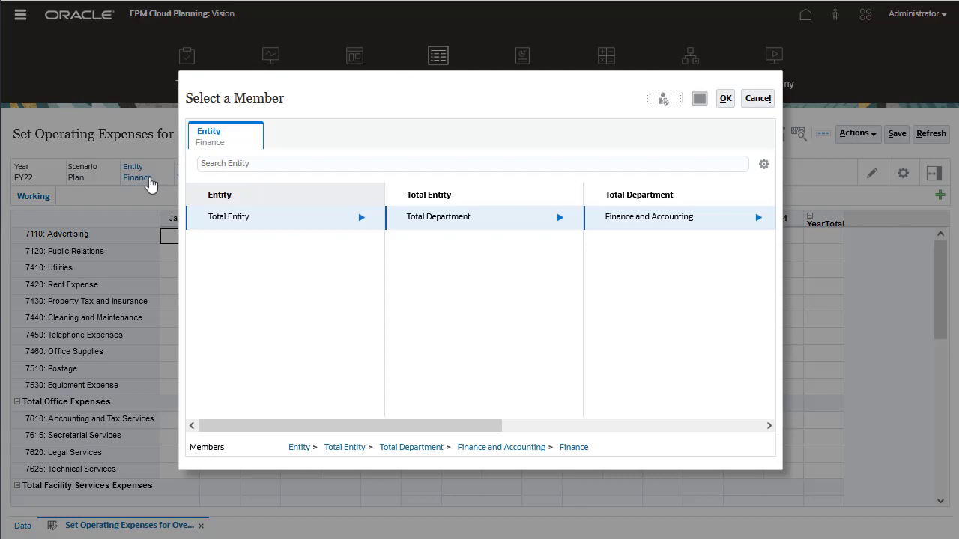
{"action": "left_click", "coordinate": [754, 217]}
{"action": "left_click", "coordinate": [589, 221]}
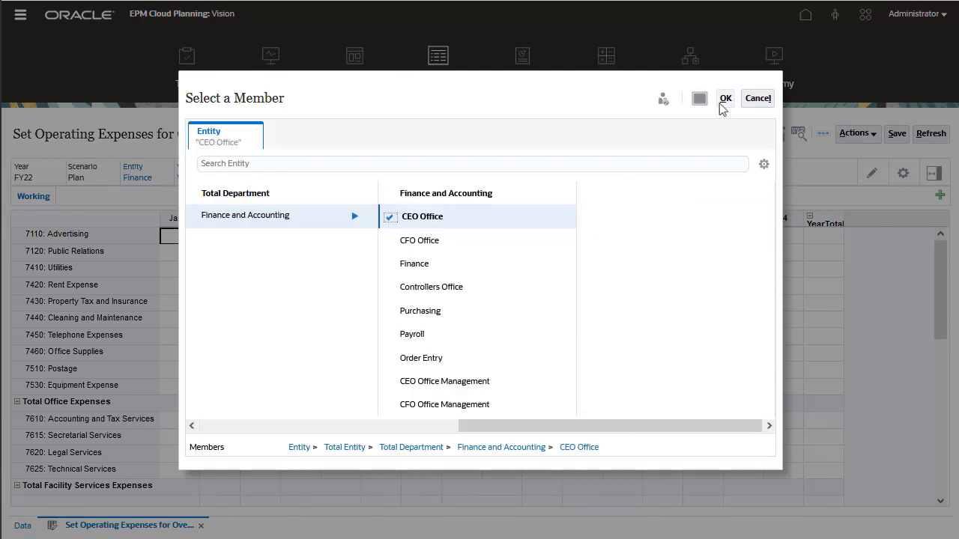
{"action": "left_click", "coordinate": [725, 98]}
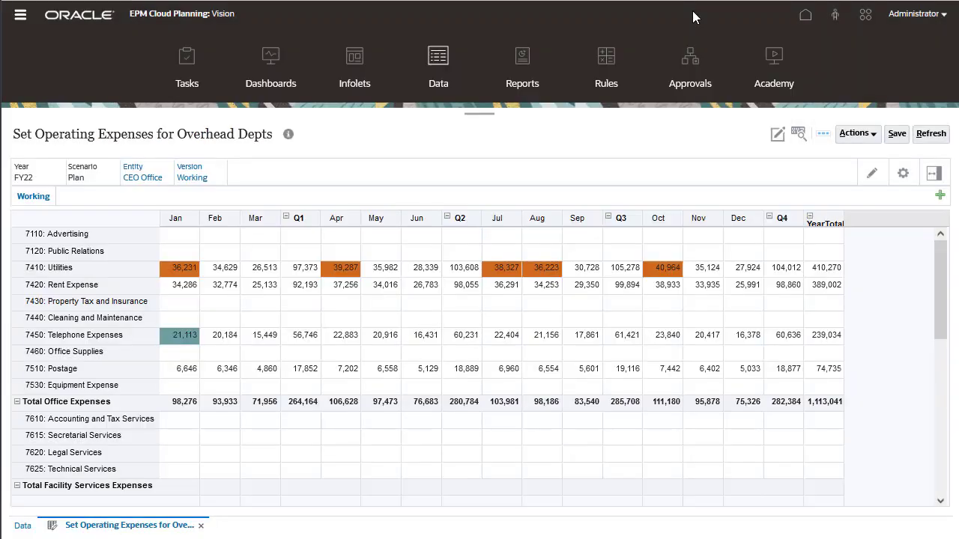
Enter 5000 in the Advertising row for each of January, February and March.
{"action": "left_click", "coordinate": [187, 241]}
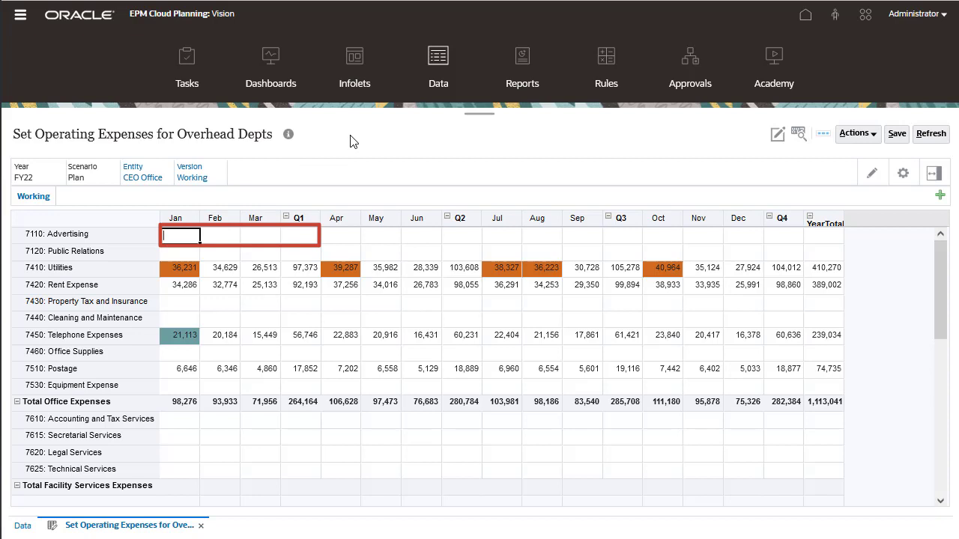
{"action": "type", "text": "5000"}
{"action": "key", "text": "Tab"}
{"action": "type", "text": "50"}
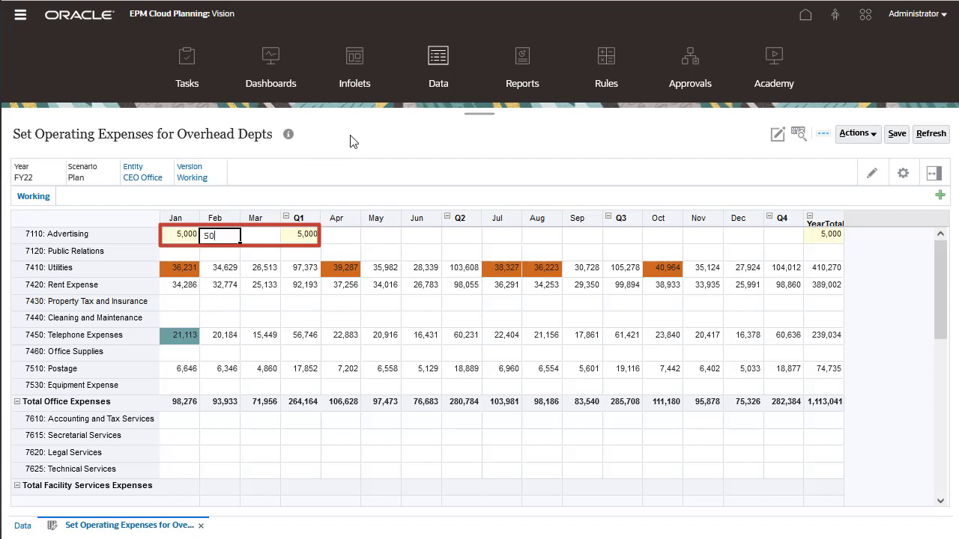
{"action": "type", "text": "00"}
{"action": "key", "text": "Tab"}
{"action": "type", "text": "5000"}
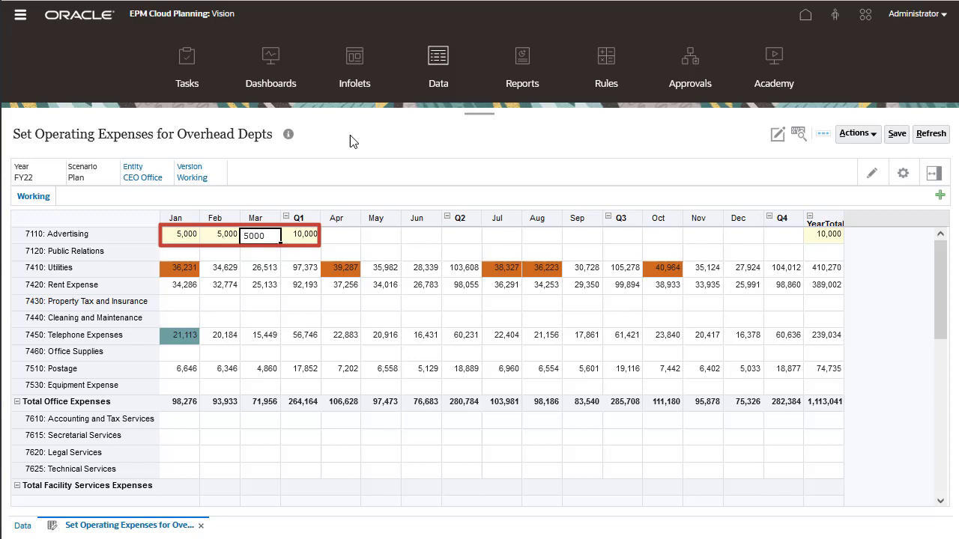
{"action": "key", "text": "Tab"}
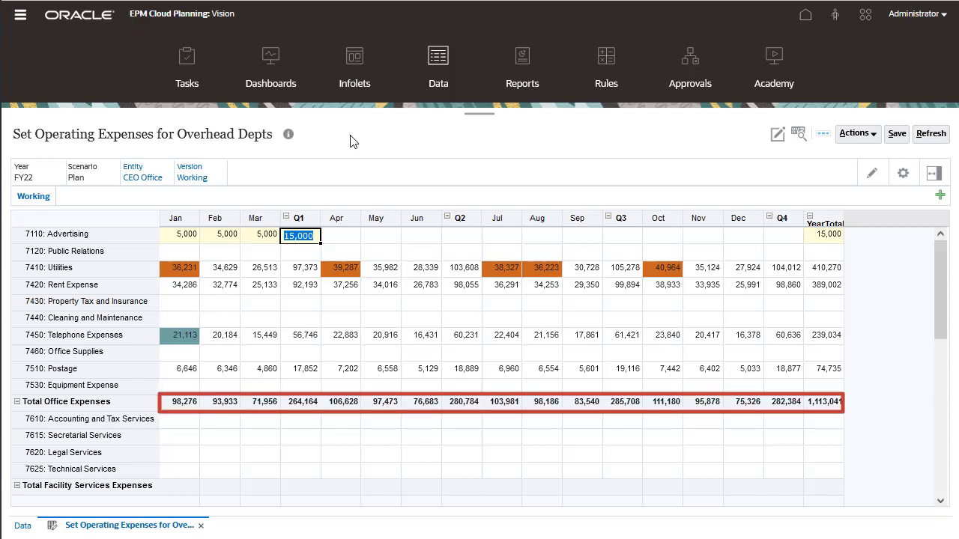
Lock the cells of the 7420: Rent Expense row.
{"action": "right_click", "coordinate": [87, 287]}
{"action": "left_click", "coordinate": [176, 296]}
{"action": "left_click", "coordinate": [180, 301]}
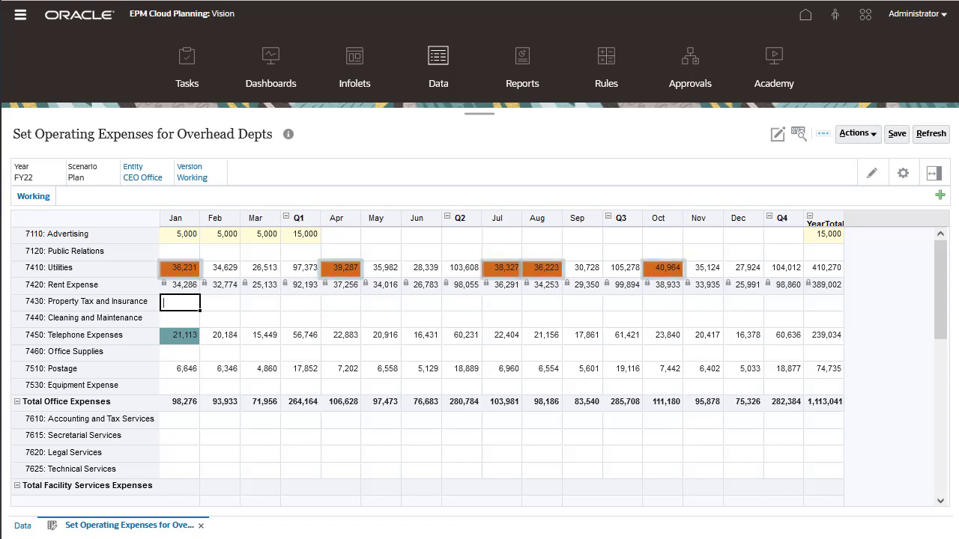
Add supporting detail to February Telephone Expenses with Office Phone 884.01 and Mobile Phone 250, and save it.
{"action": "right_click", "coordinate": [229, 338]}
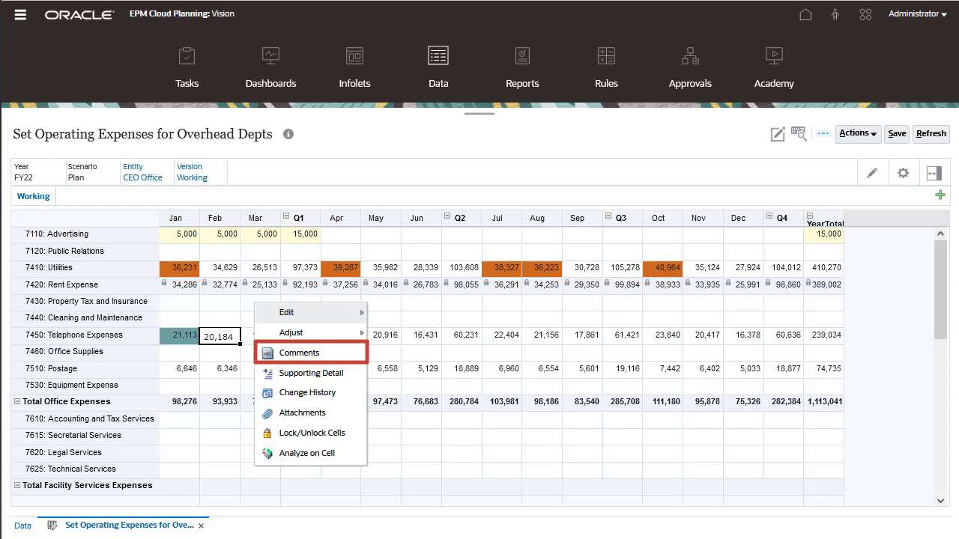
{"action": "left_click", "coordinate": [351, 375]}
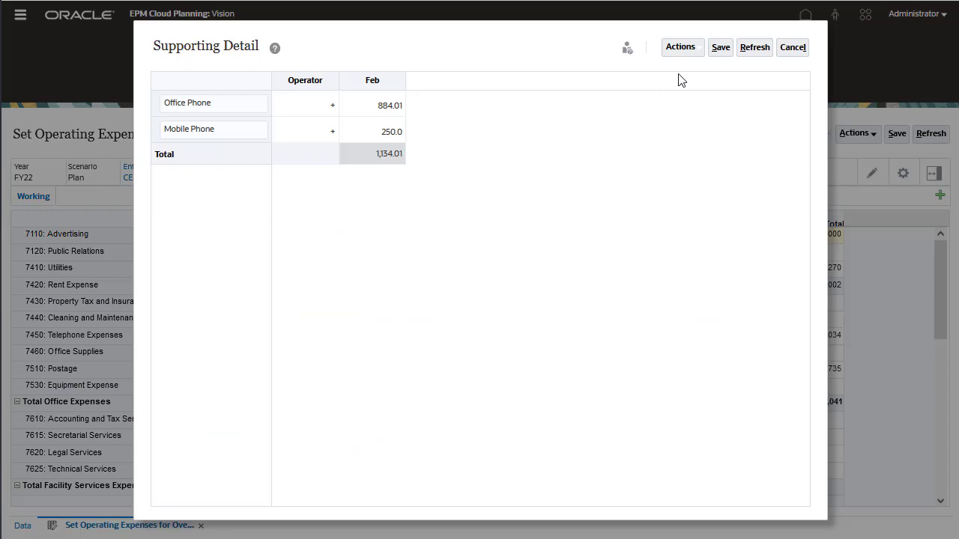
{"action": "left_click", "coordinate": [722, 50]}
Set March Telephone Expenses to 2000 and save the form data.
{"action": "left_click", "coordinate": [273, 339]}
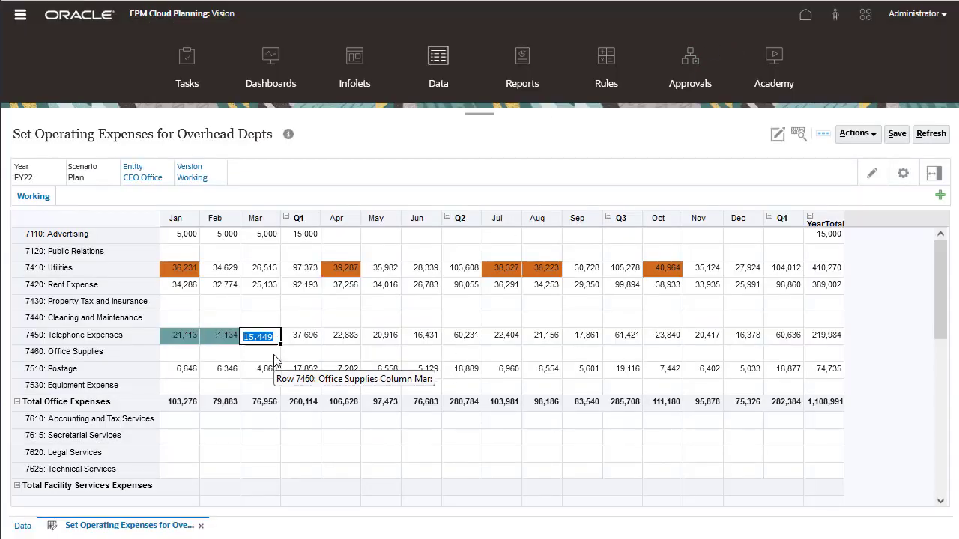
{"action": "type", "text": "2000"}
{"action": "key", "text": "Return"}
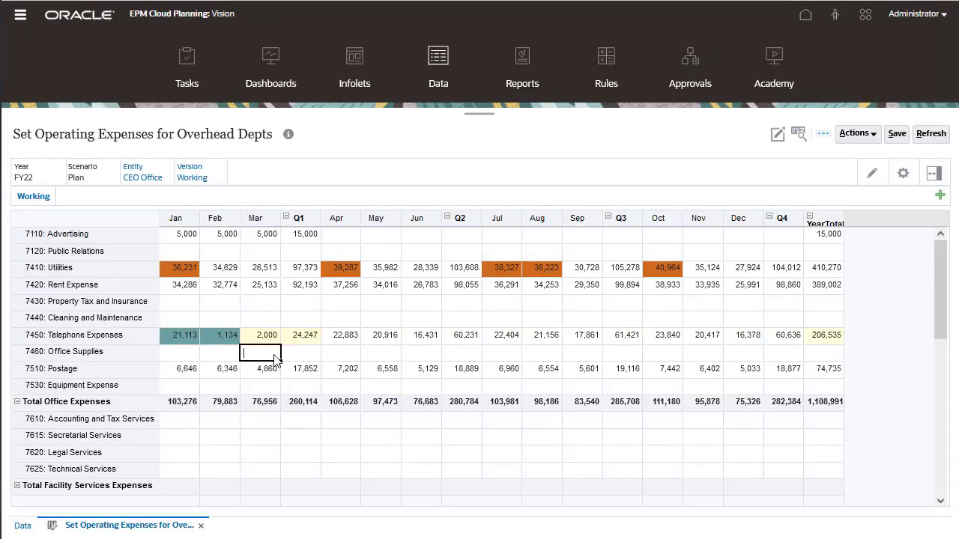
{"action": "left_click", "coordinate": [898, 139]}
{"action": "left_click", "coordinate": [542, 177]}
Enter 5000 for Q1 and April Telephone Expenses, and refresh the form to discard the unsaved values.
{"action": "left_click", "coordinate": [302, 338]}
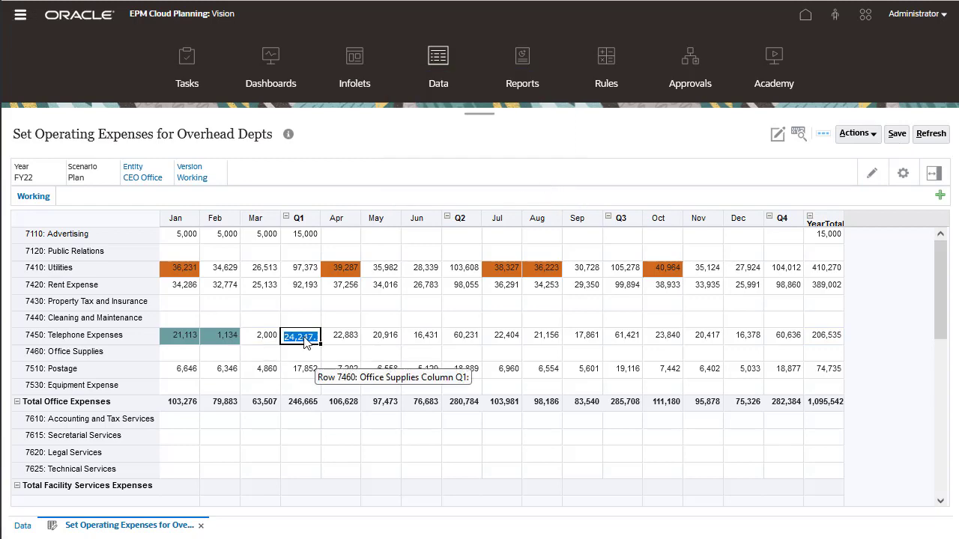
{"action": "type", "text": "5000"}
{"action": "key", "text": "Tab"}
{"action": "type", "text": "5000"}
{"action": "key", "text": "Tab"}
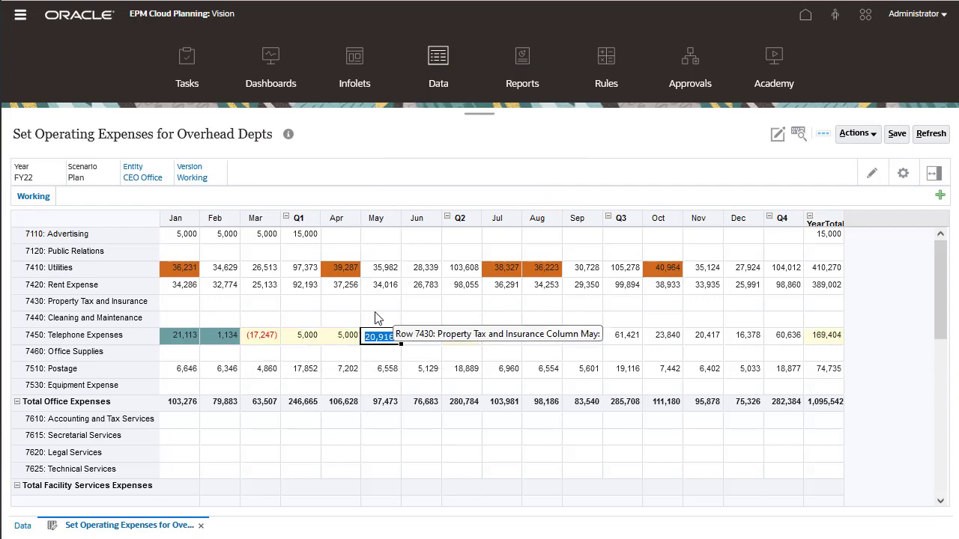
{"action": "left_click", "coordinate": [931, 135]}
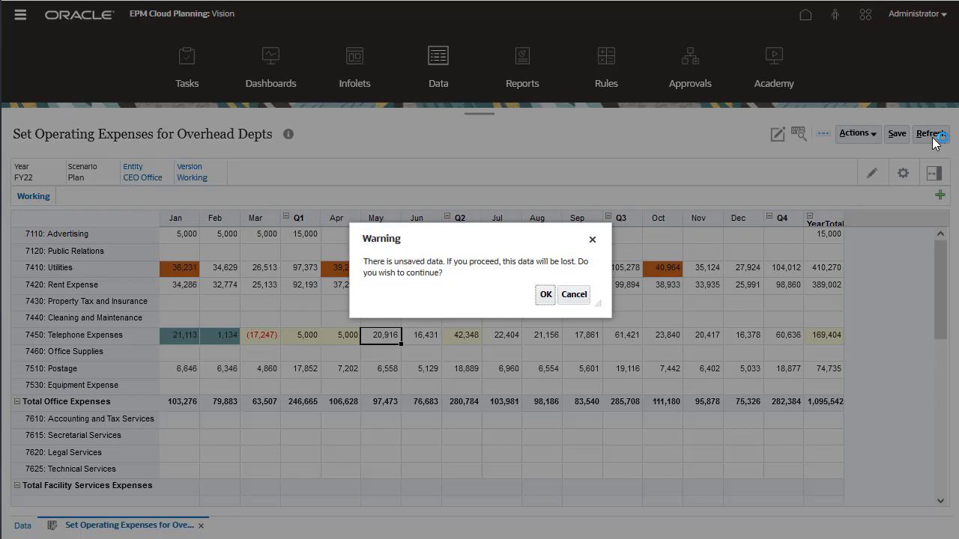
{"action": "left_click", "coordinate": [546, 295]}
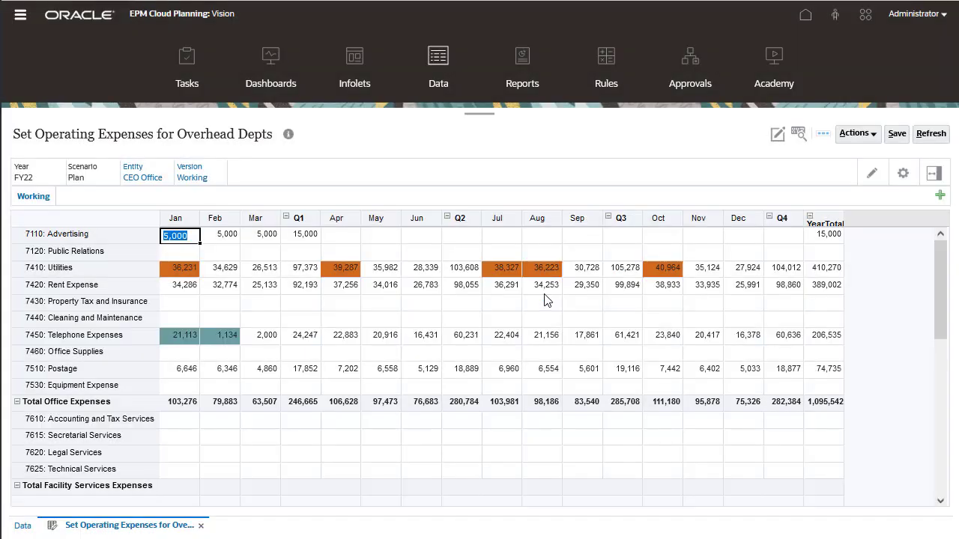
Enable Autosave and Run Form Calc on Autosave in the form's grid properties, save the form definition and return to data entry.
{"action": "left_click", "coordinate": [778, 136]}
{"action": "left_click", "coordinate": [78, 151]}
{"action": "left_click_drag", "start_coordinate": [934, 239], "coordinate": [935, 331]}
{"action": "left_click", "coordinate": [882, 298]}
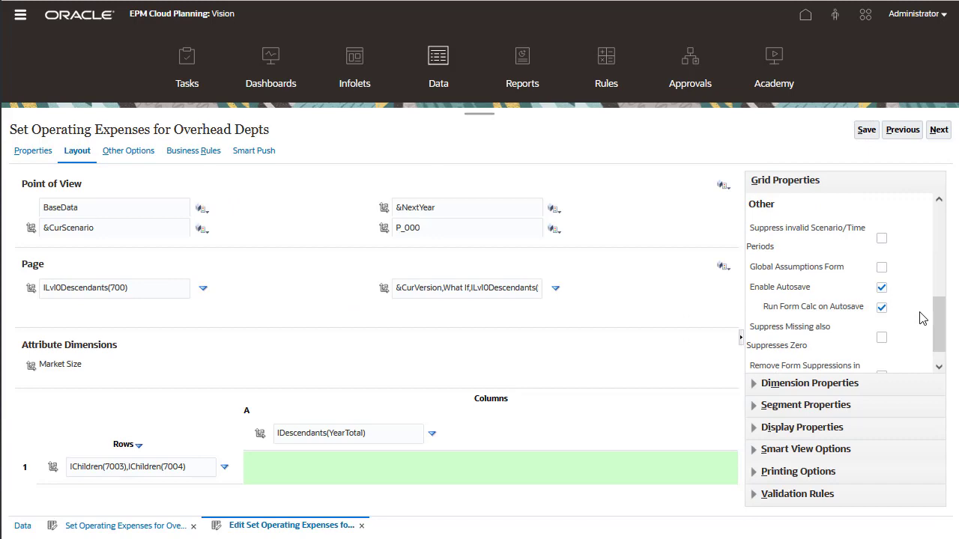
{"action": "left_click", "coordinate": [867, 130]}
{"action": "left_click", "coordinate": [519, 293]}
{"action": "left_click", "coordinate": [128, 526]}
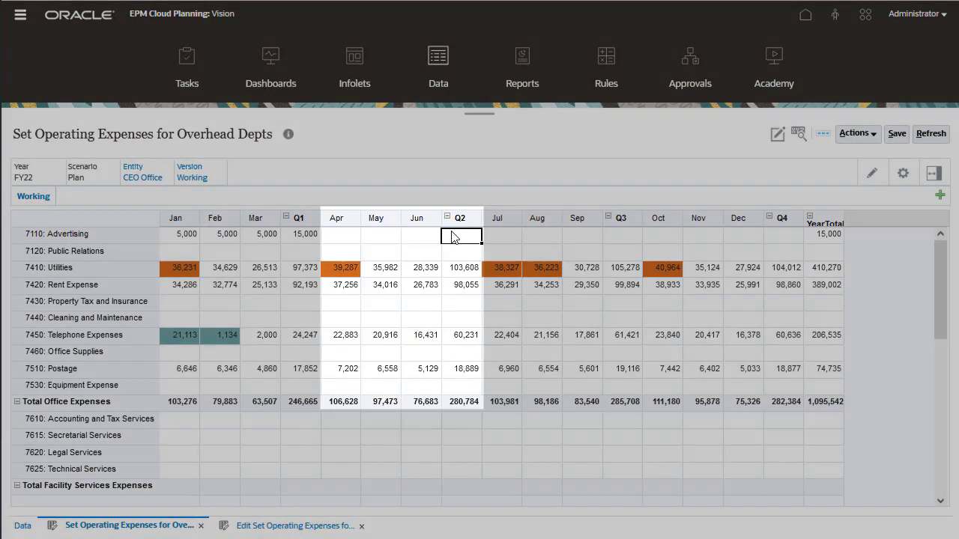
Enter 17000 as the Q2 total for Advertising.
{"action": "left_click", "coordinate": [461, 235]}
{"action": "type", "text": "17000"}
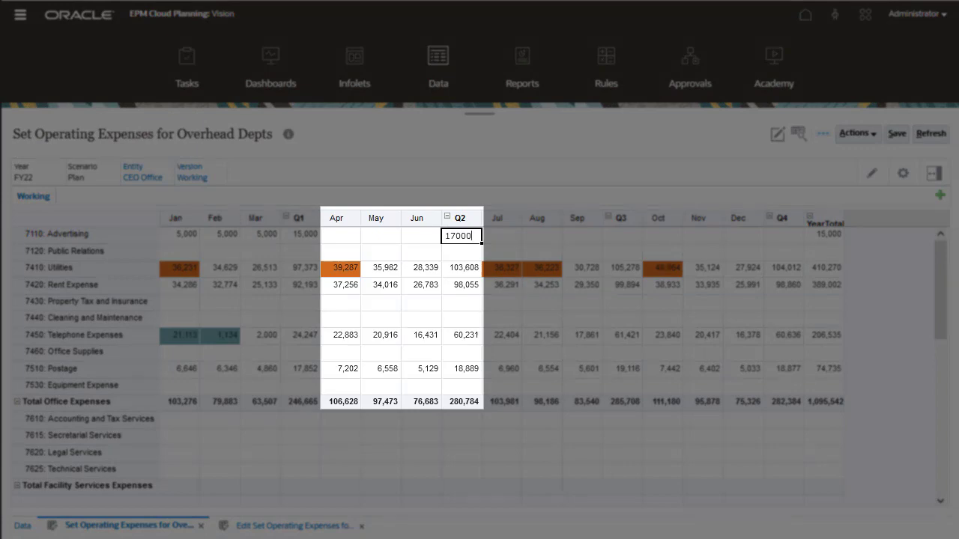
{"action": "key", "text": "Return"}
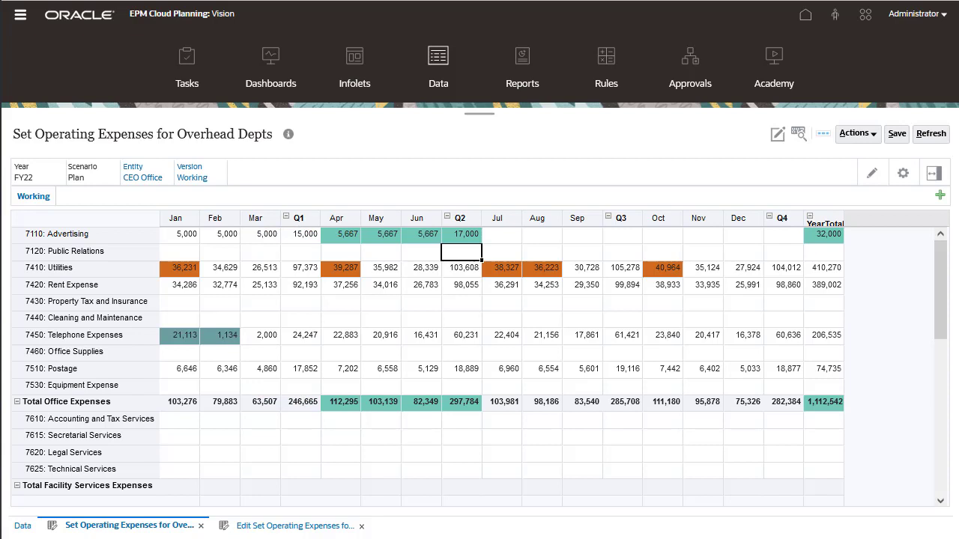
Undo the last Q2 Advertising entry and set the Q2 Advertising total to 20000.
{"action": "key", "text": "ctrl+z"}
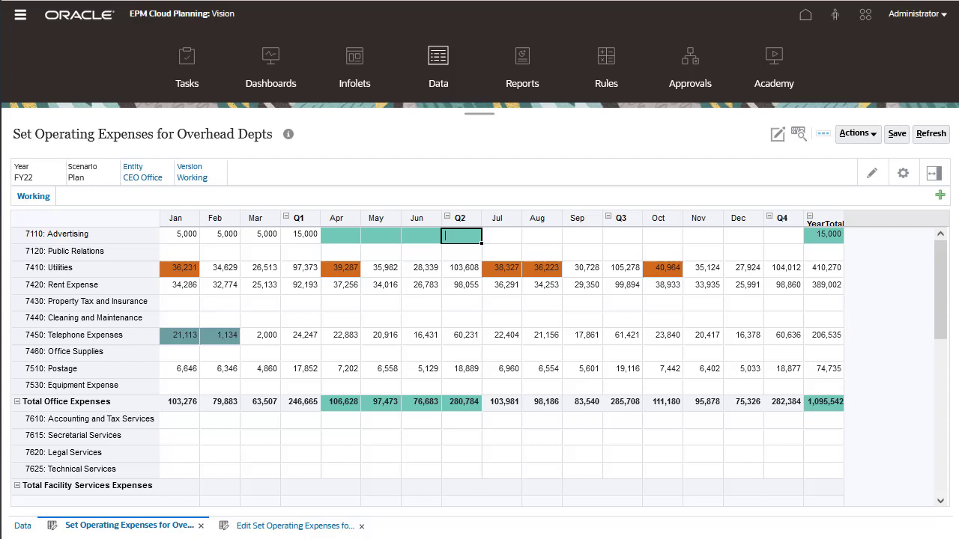
{"action": "type", "text": "200000"}
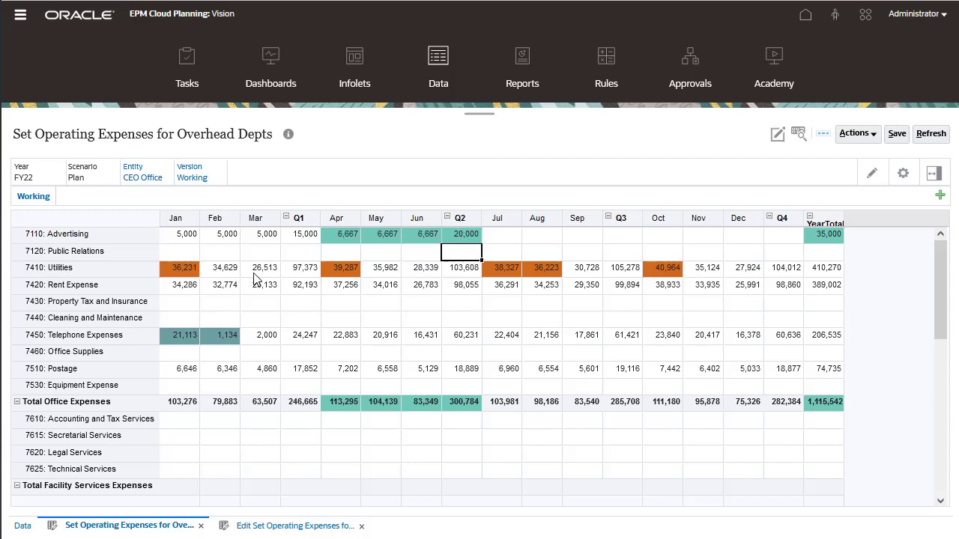
Move the active cell from March Utilities through its neighbouring cells, down to March Rent Expense, and to the grid's first cell.
{"action": "left_click", "coordinate": [260, 270]}
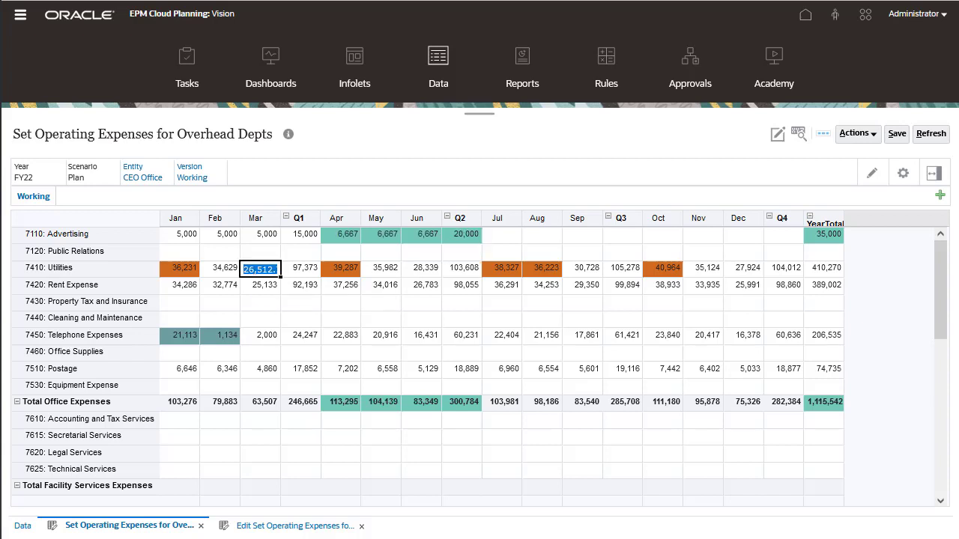
{"action": "key", "text": "Up"}
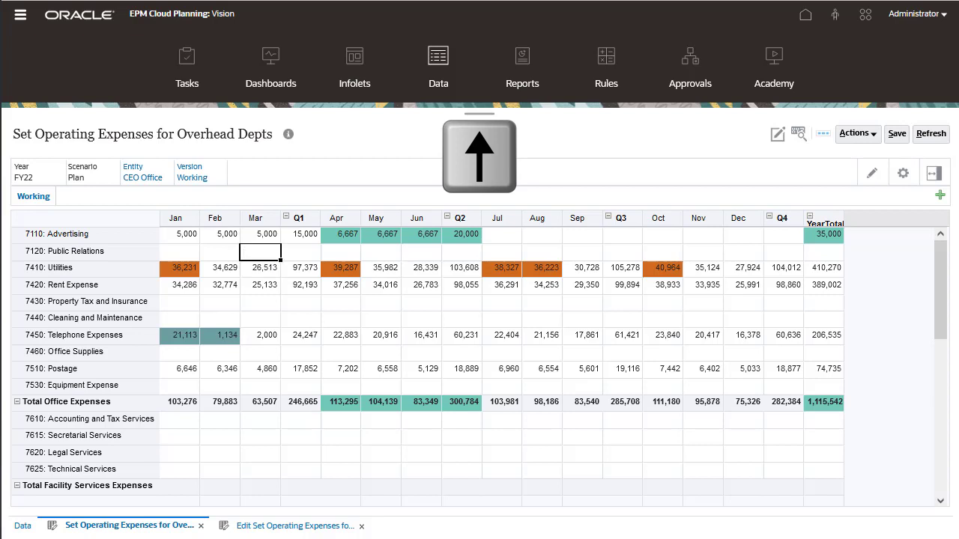
{"action": "key", "text": "Down"}
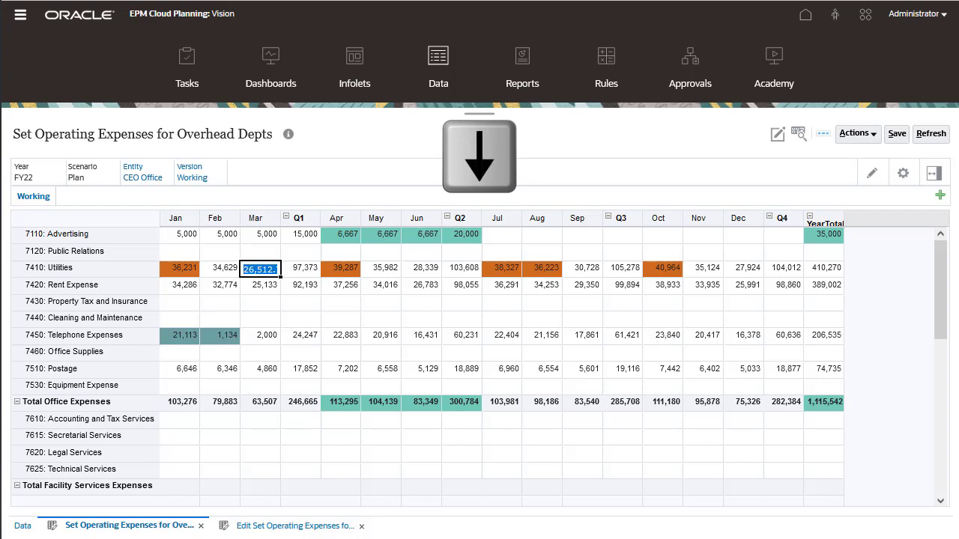
{"action": "key", "text": "Left"}
{"action": "key", "text": "Right"}
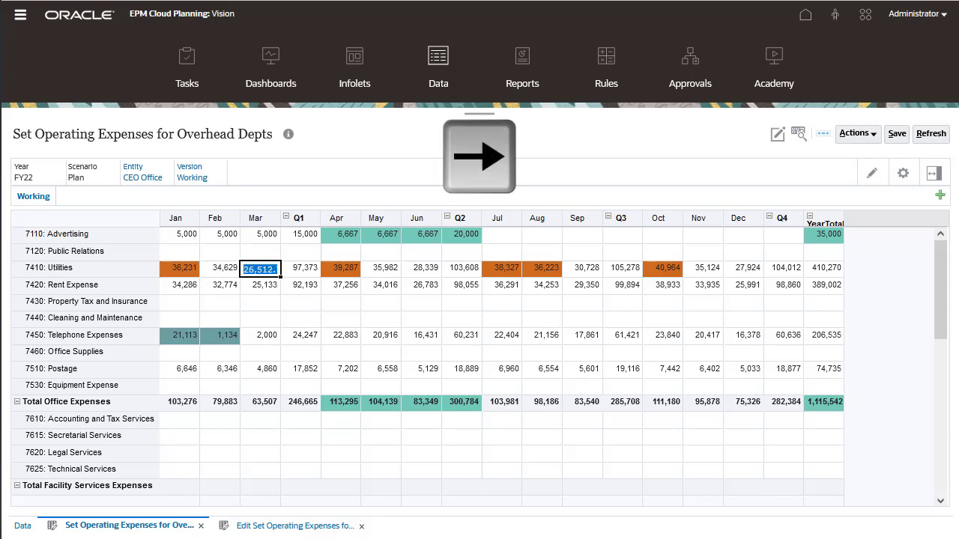
{"action": "key", "text": "Tab"}
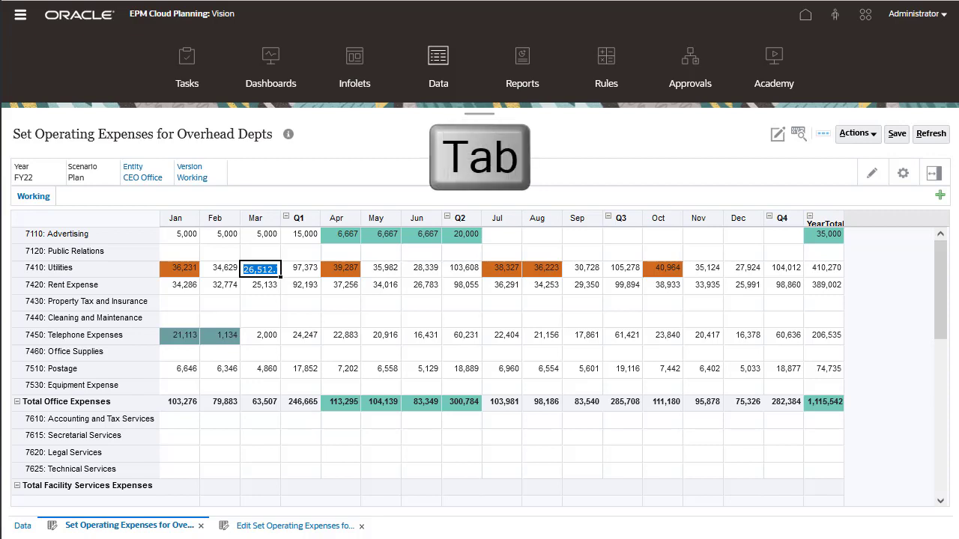
{"action": "key", "text": "Tab"}
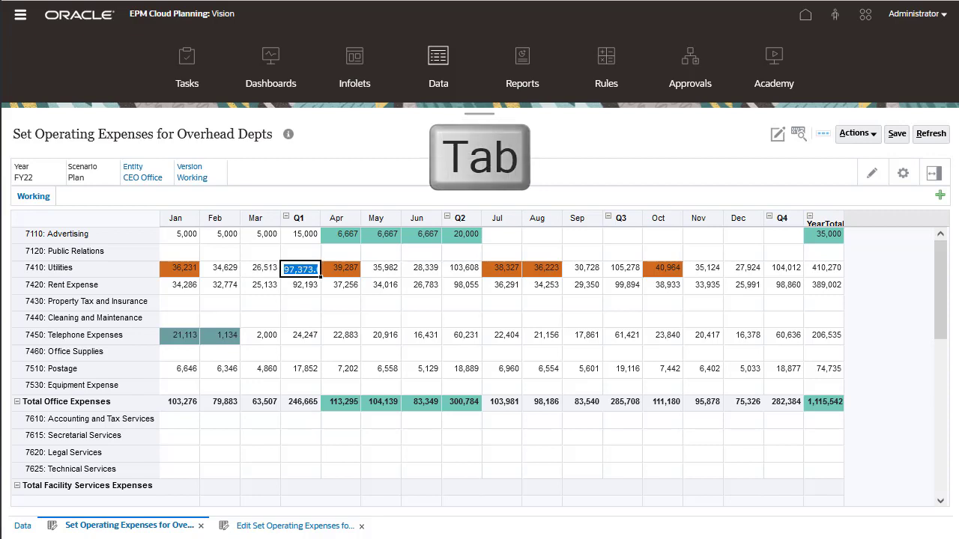
{"action": "key", "text": "shift+Tab"}
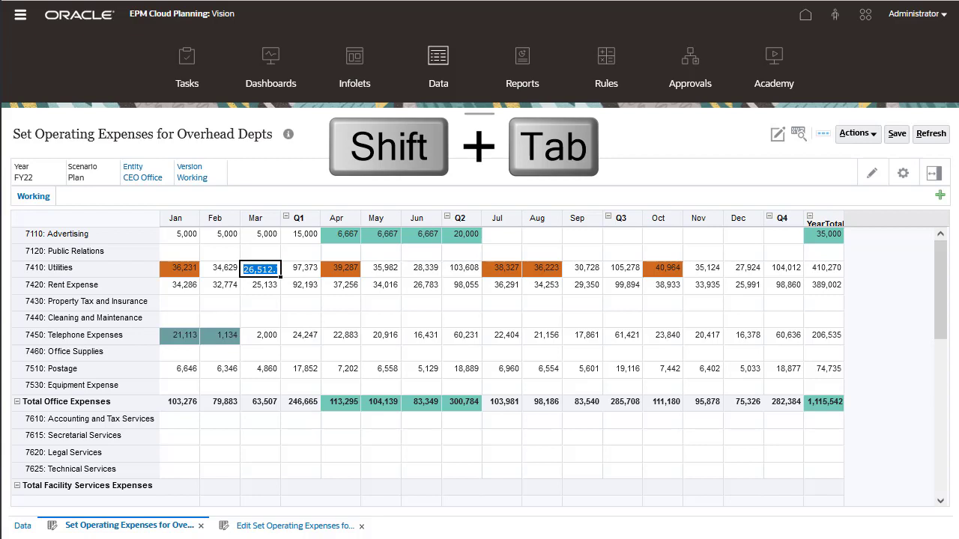
{"action": "key", "text": "Return"}
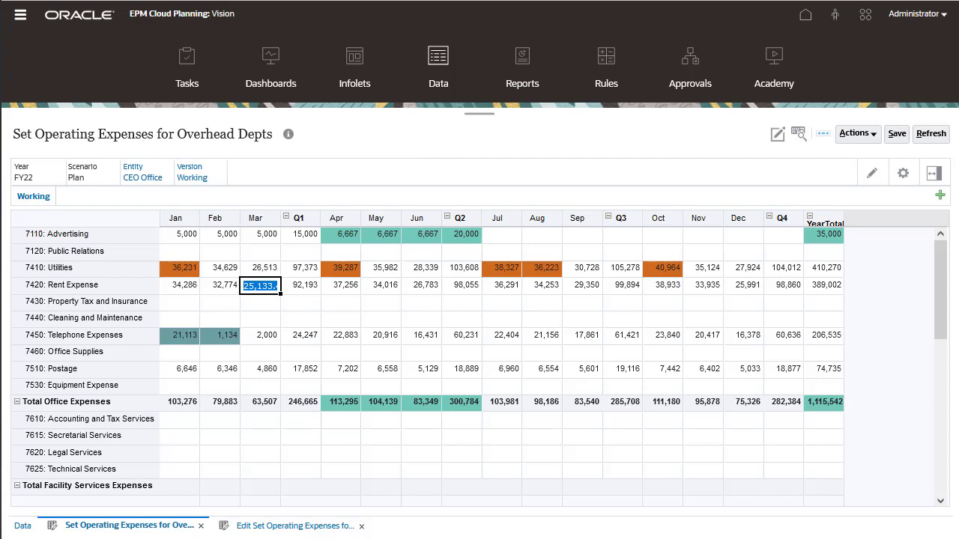
{"action": "key", "text": "ctrl+Home"}
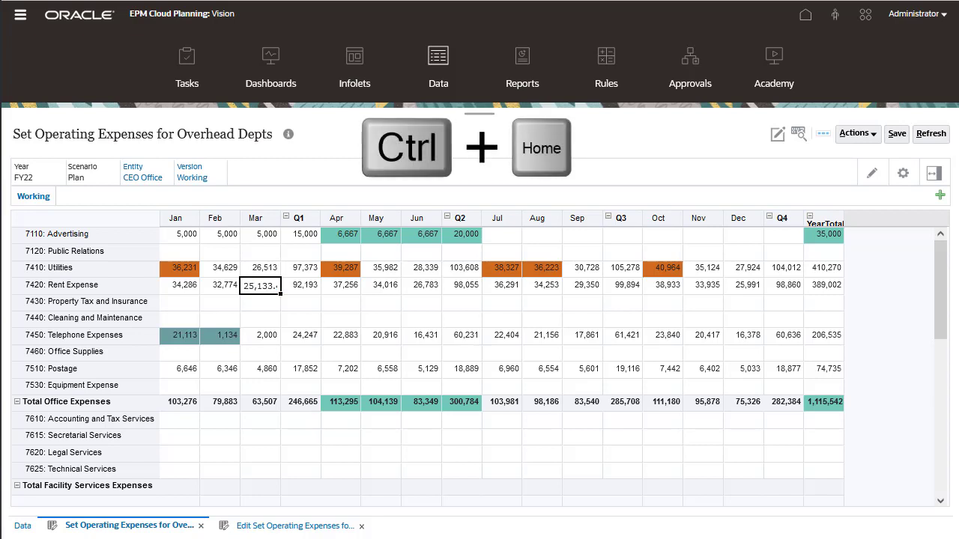
Move the active cell to the grid's first cell, and from there straight to its last cell.
{"action": "key", "text": "ctrl+Home"}
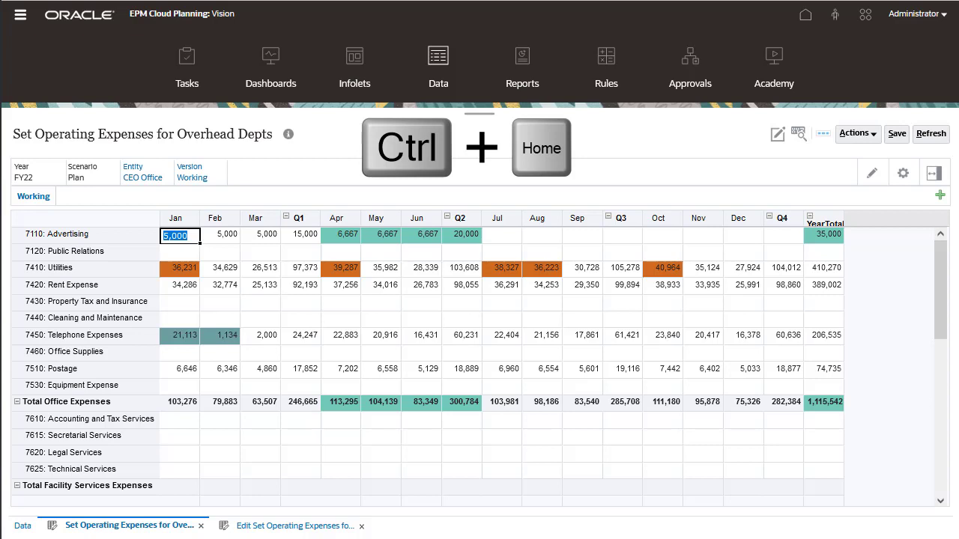
{"action": "key", "text": "ctrl+End"}
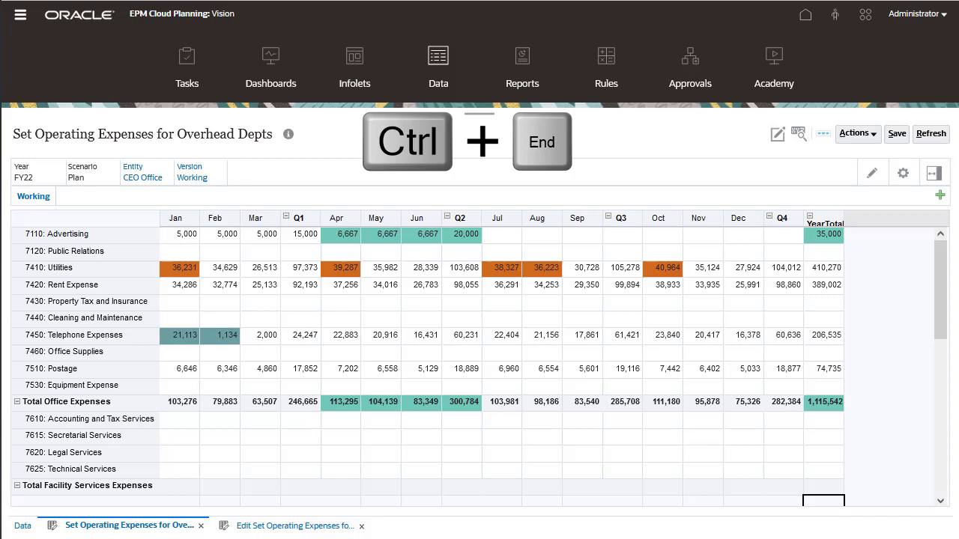
Open the help on the current topic and browse a topic in the chapter Familiarizing Yourself with Planning.
{"action": "left_click", "coordinate": [944, 15]}
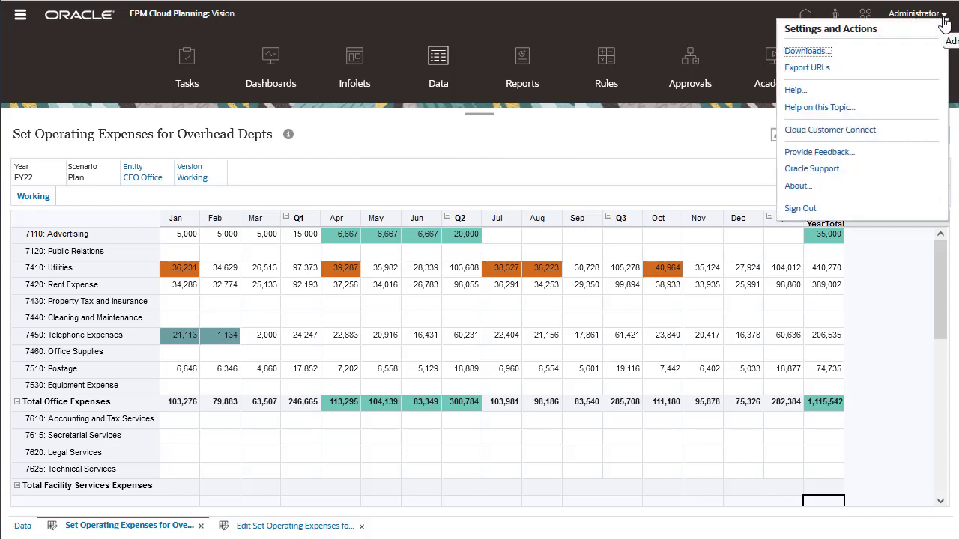
{"action": "left_click", "coordinate": [831, 109]}
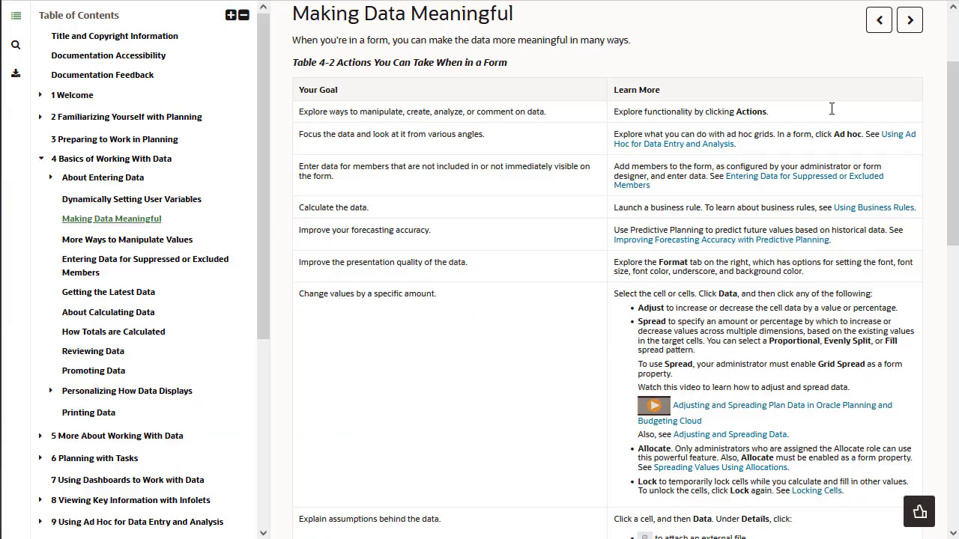
{"action": "left_click", "coordinate": [40, 118]}
{"action": "left_click", "coordinate": [110, 180]}
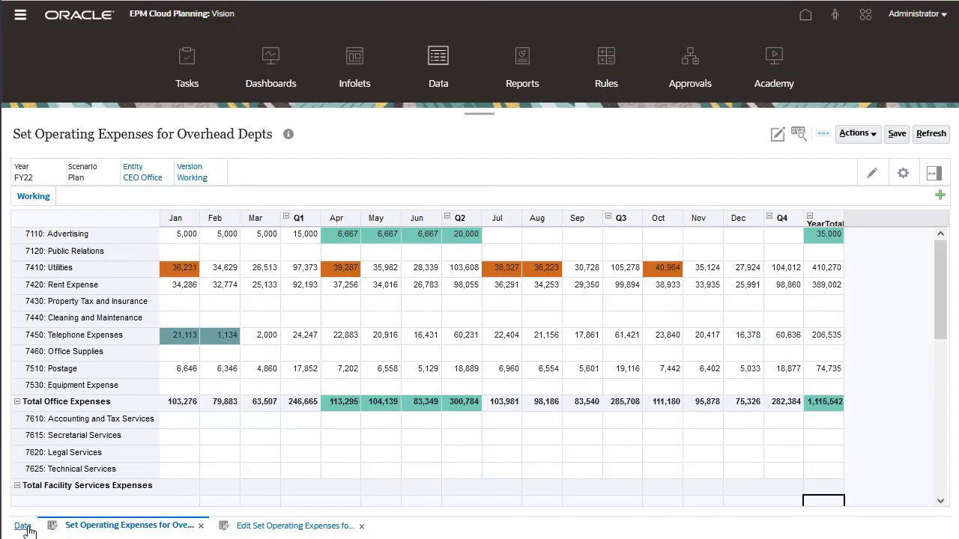
Find the Set Project Assumptions form in the data entry library and open it.
{"action": "left_click", "coordinate": [23, 526]}
{"action": "type", "text": "Set Project Assumptions"}
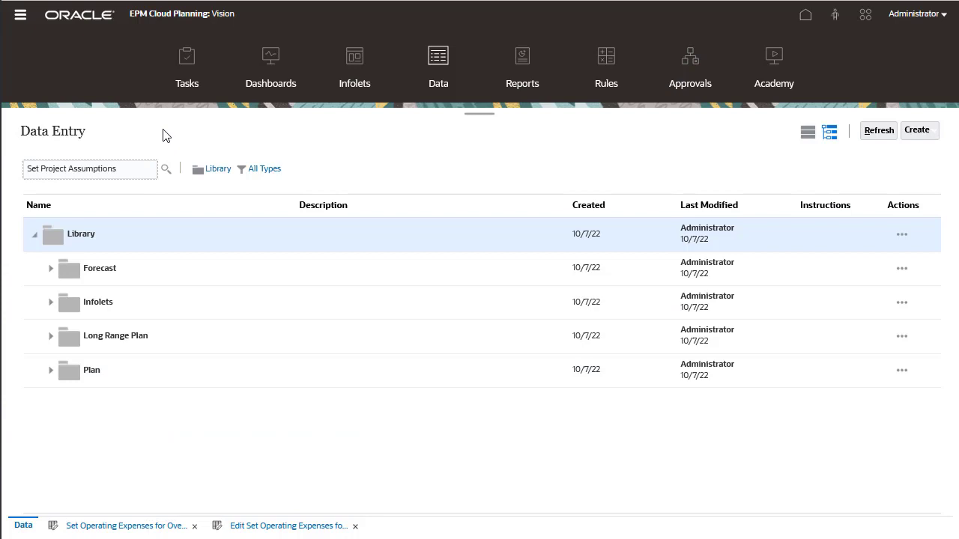
{"action": "key", "text": "Return"}
{"action": "left_click", "coordinate": [50, 370]}
{"action": "left_click", "coordinate": [143, 404]}
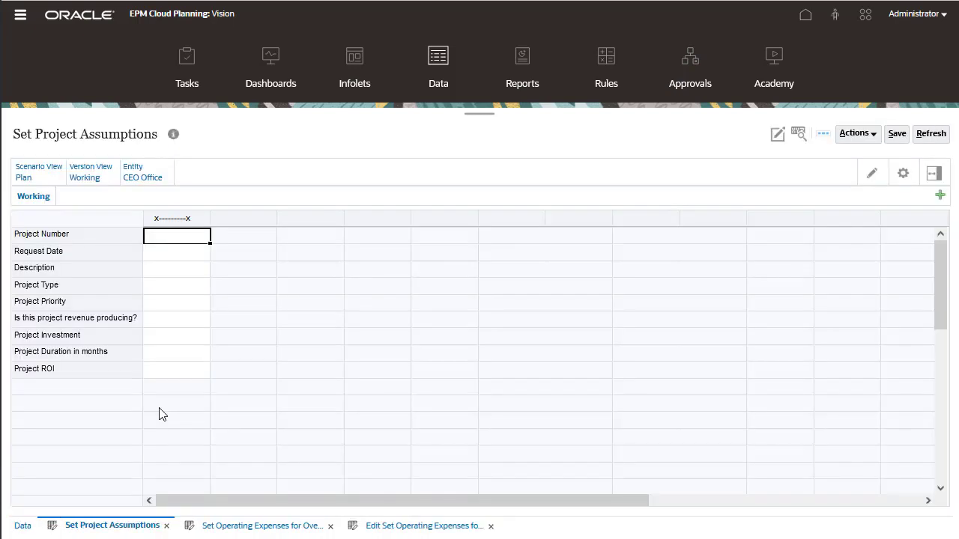
Set the project's Request Date to 10/28/22 from the calendar.
{"action": "left_click", "coordinate": [200, 256]}
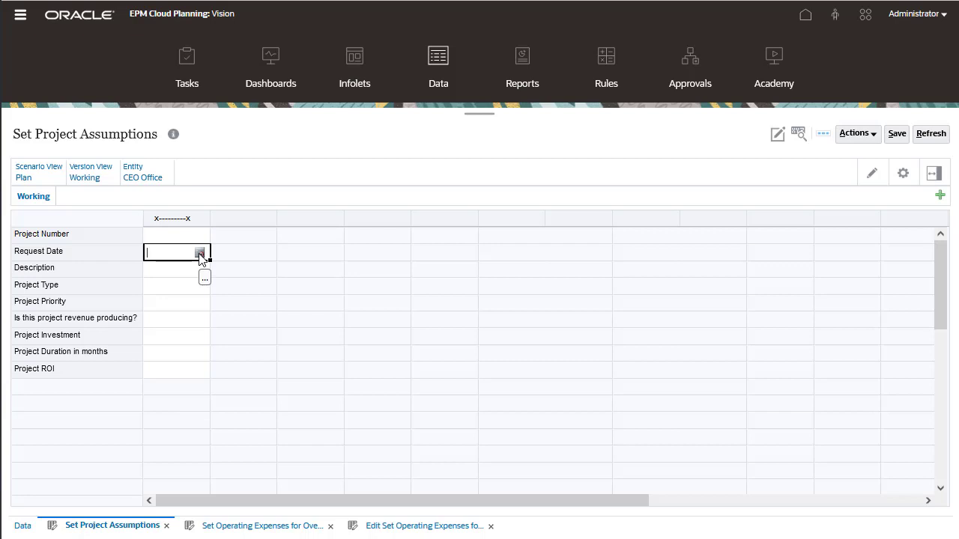
{"action": "left_click", "coordinate": [199, 254]}
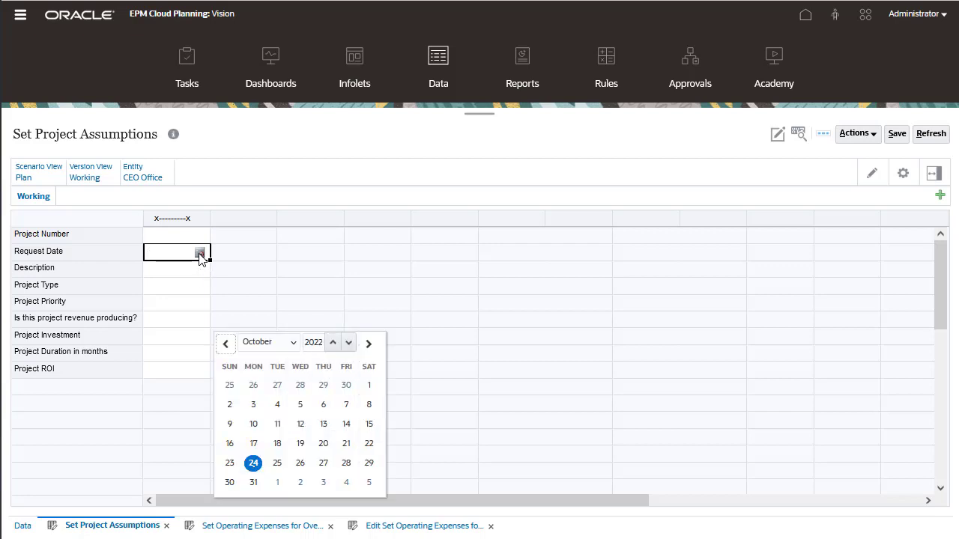
{"action": "left_click", "coordinate": [346, 463]}
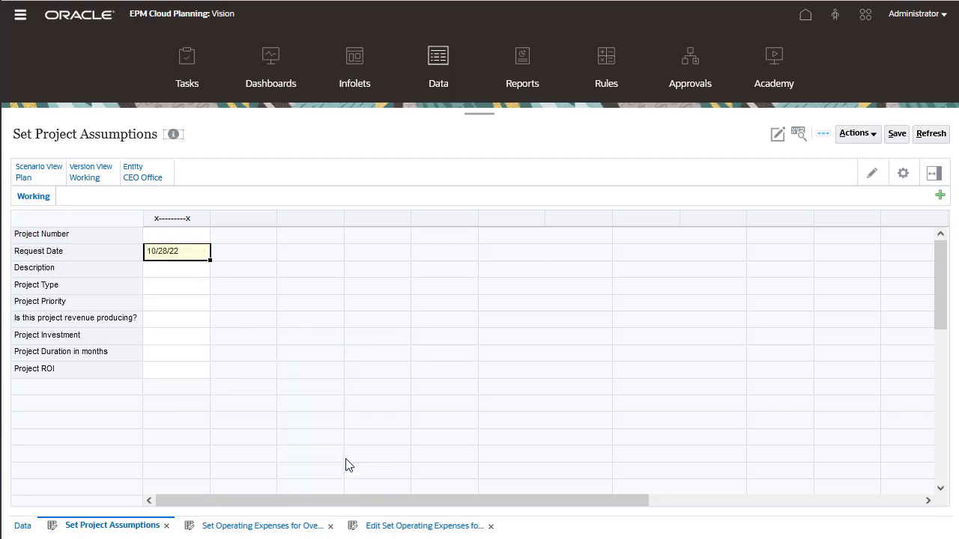
Set the Project Type to IT, save the form data and return to the home page.
{"action": "left_click", "coordinate": [194, 287]}
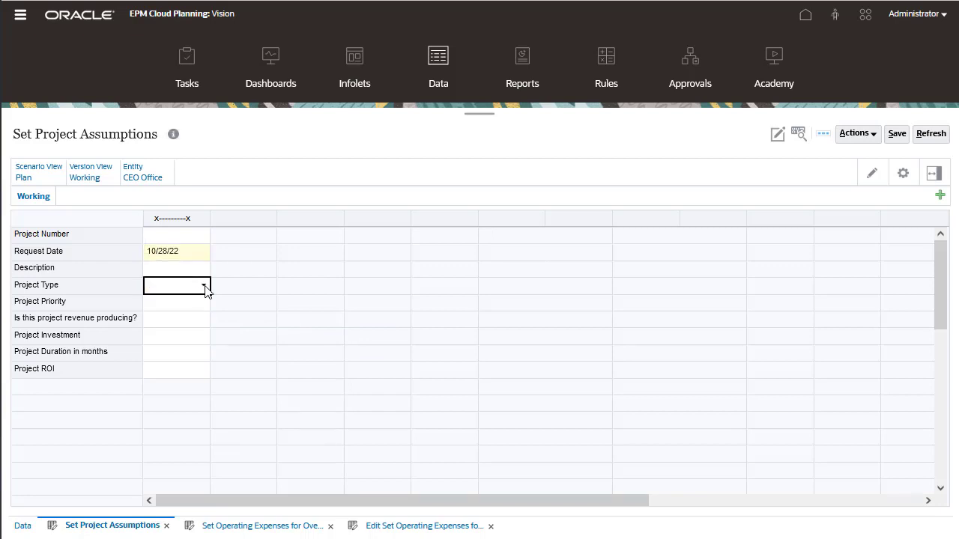
{"action": "left_click", "coordinate": [205, 288]}
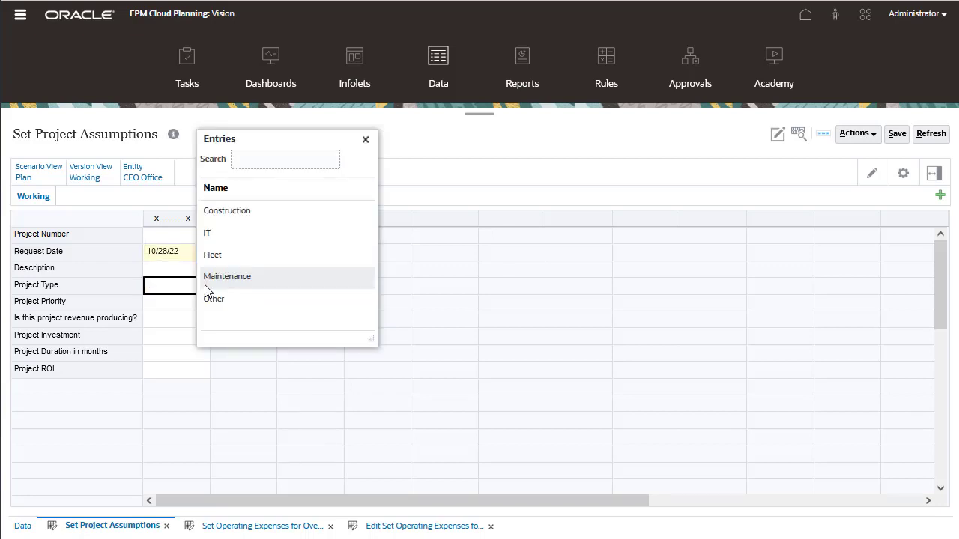
{"action": "left_click", "coordinate": [224, 234]}
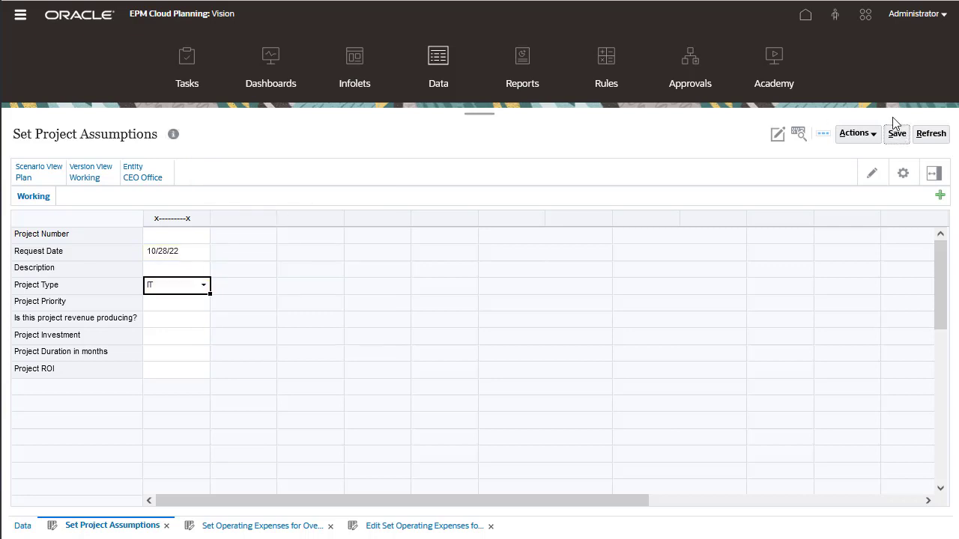
{"action": "left_click", "coordinate": [806, 15]}
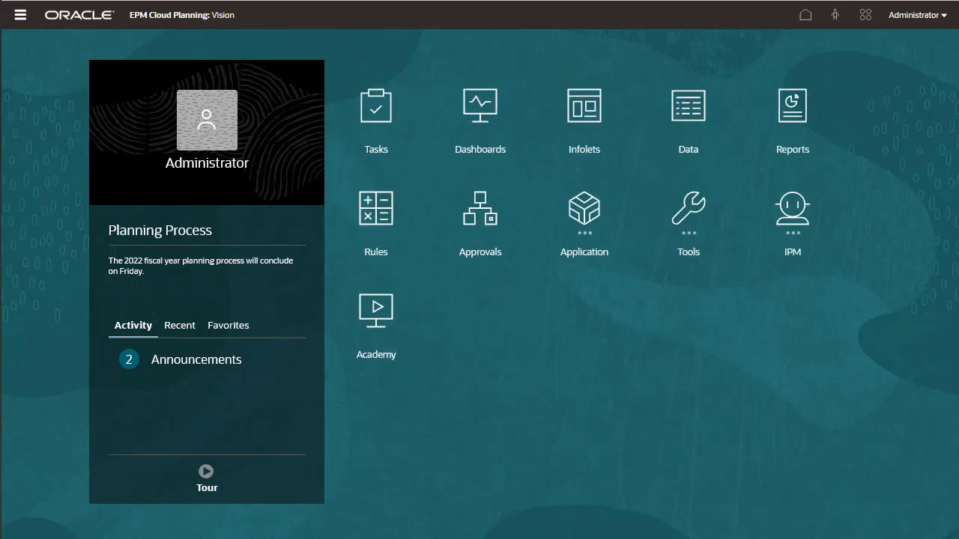